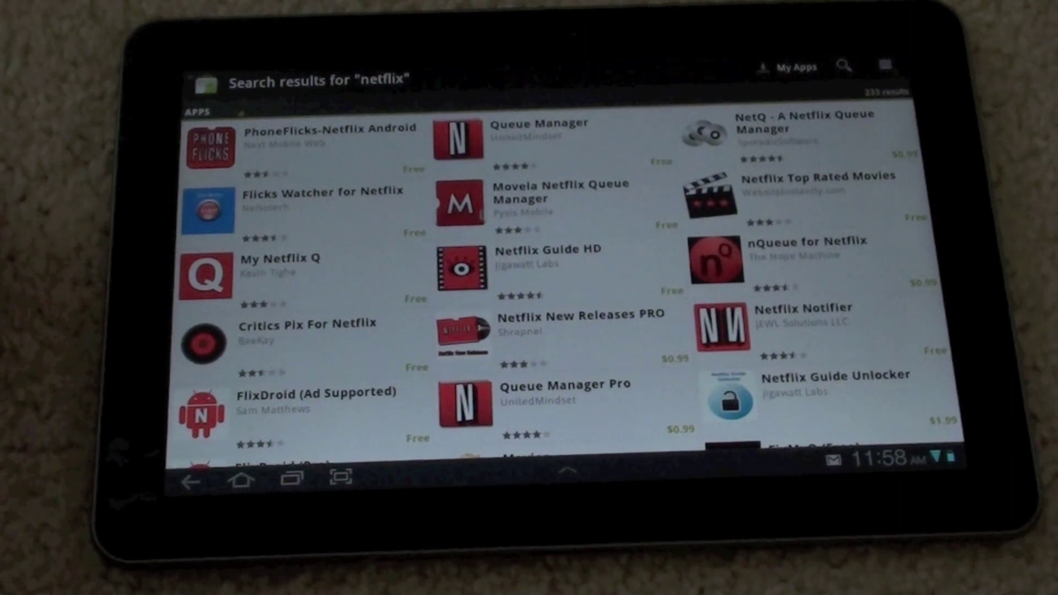
drag(201, 402, 236, 166)
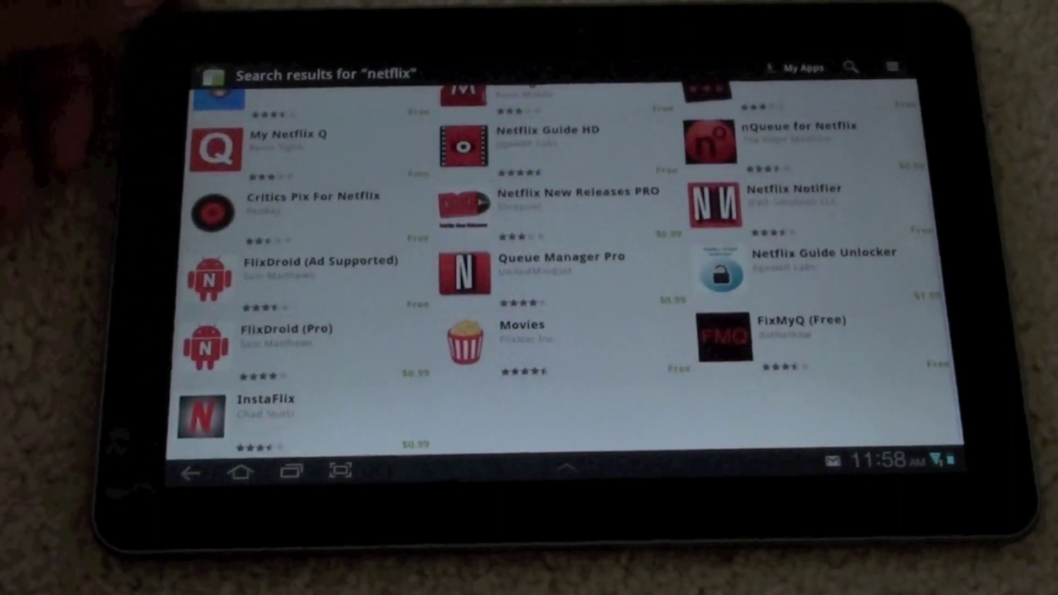
Launch the Browser and open the xda-developers "[APP] Official Netflix" thread from the Google results
drag(224, 283, 224, 160)
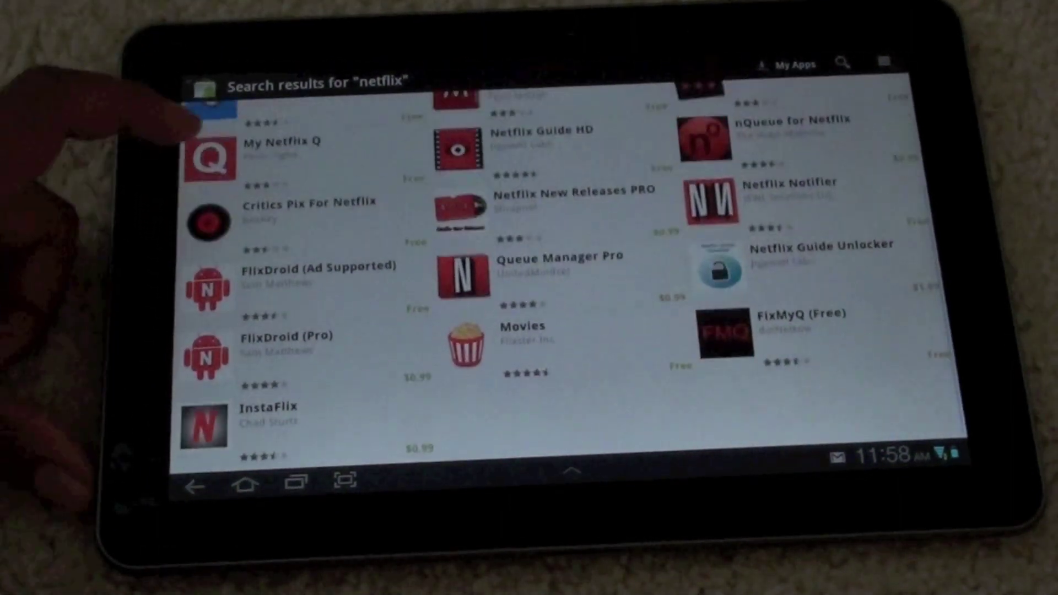
drag(194, 124, 224, 377)
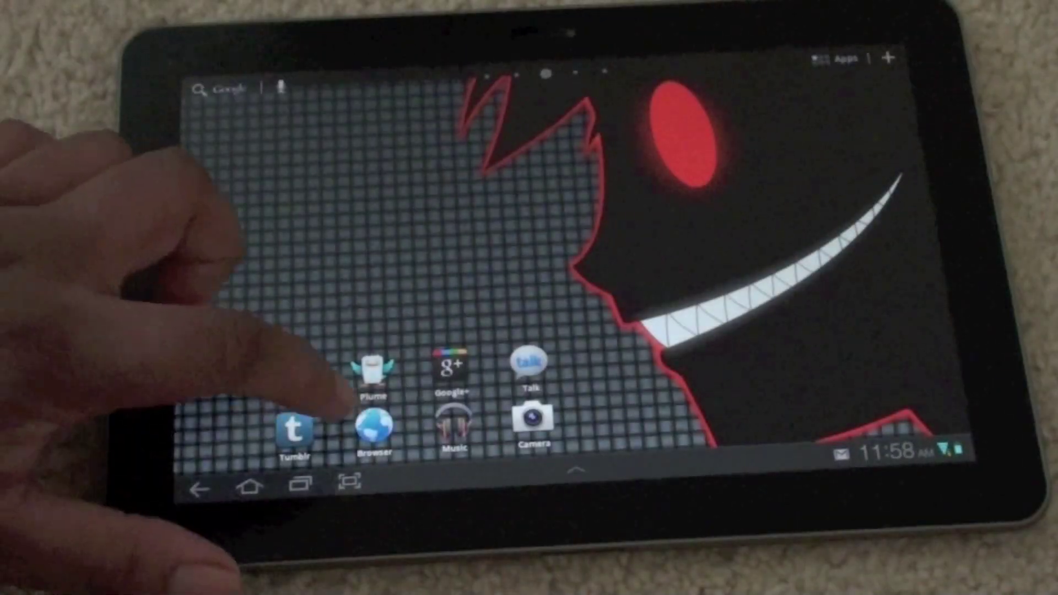
click(373, 425)
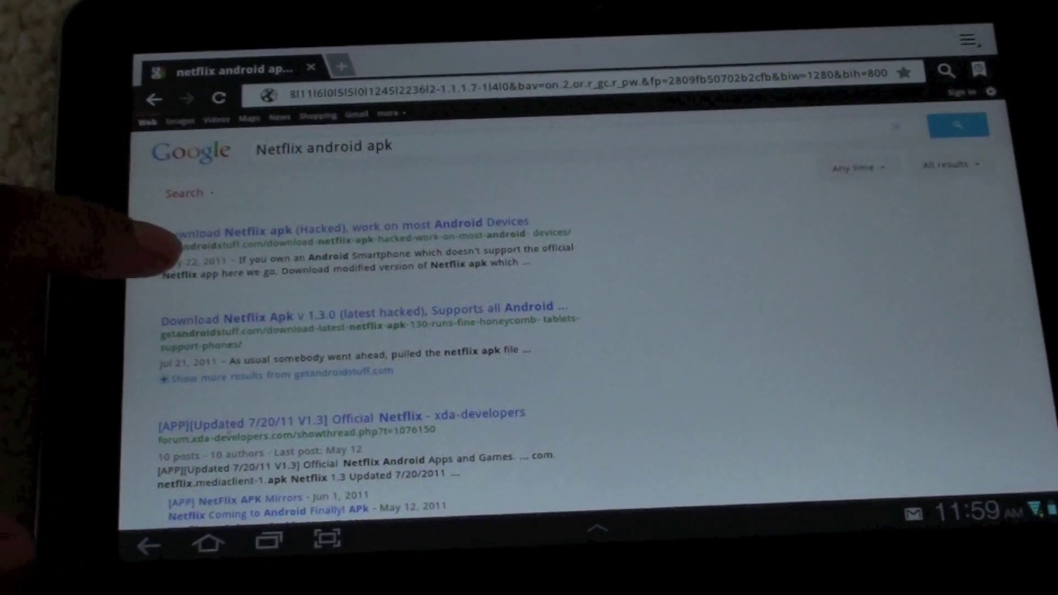
scroll(177, 276, down, 3)
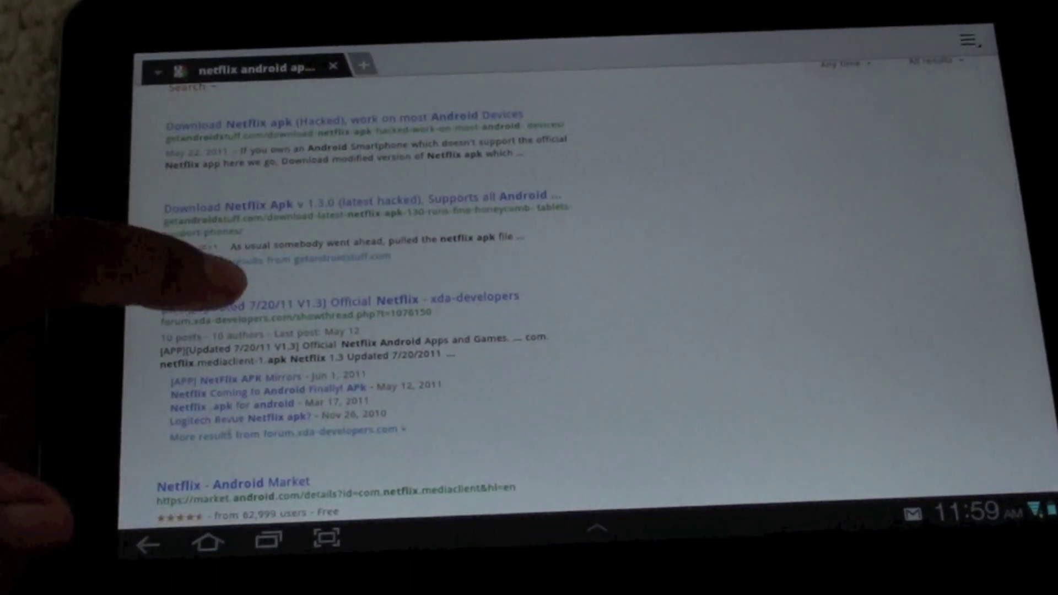
click(239, 300)
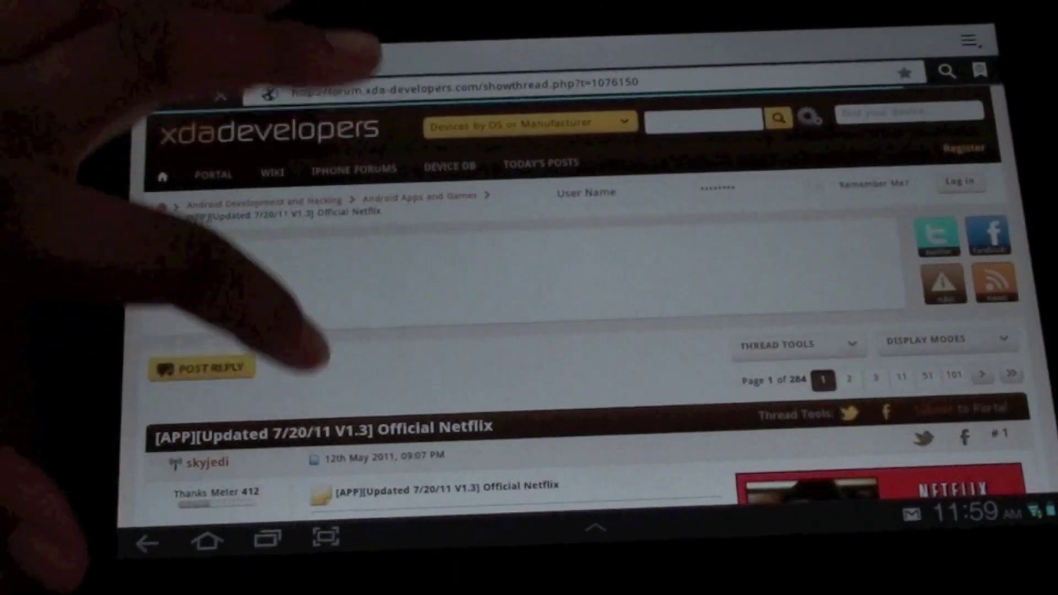
scroll(285, 186, down, 3)
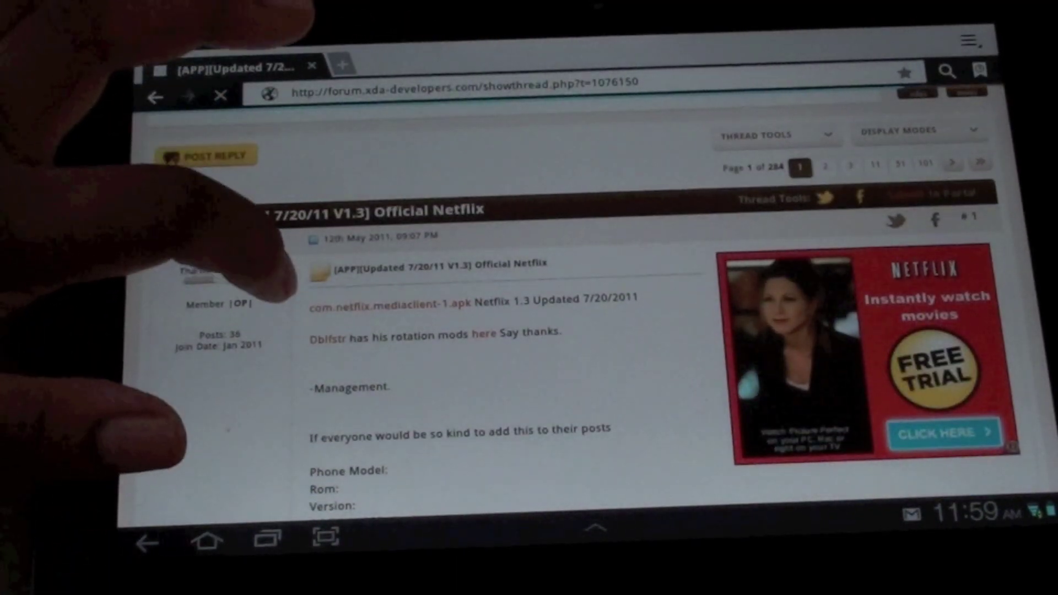
Download com.netflix.mediaclient-1.apk, check its progress in Downloads, then go to the home screen
click(389, 303)
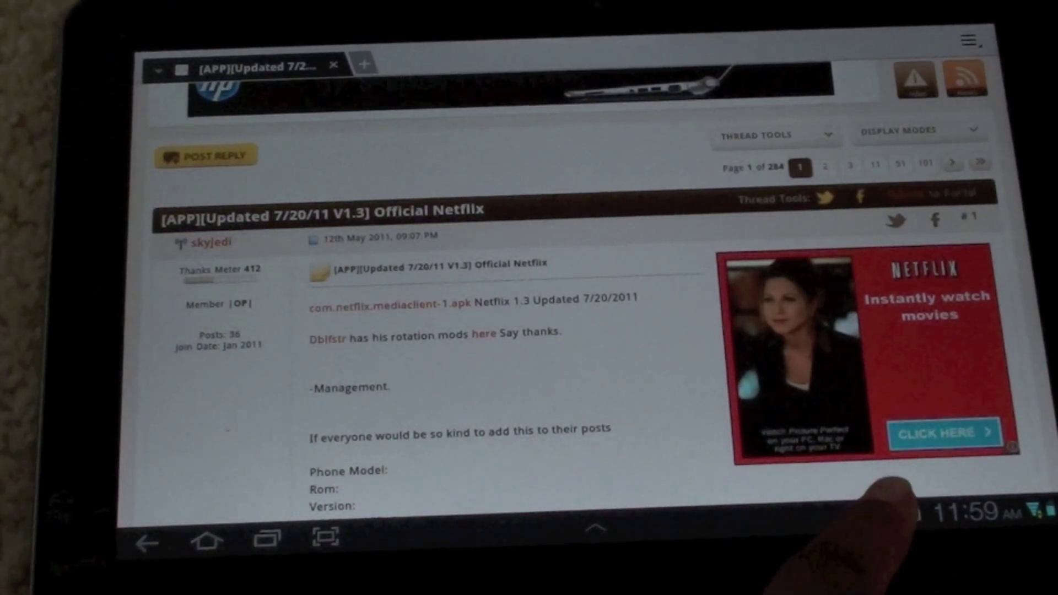
click(925, 511)
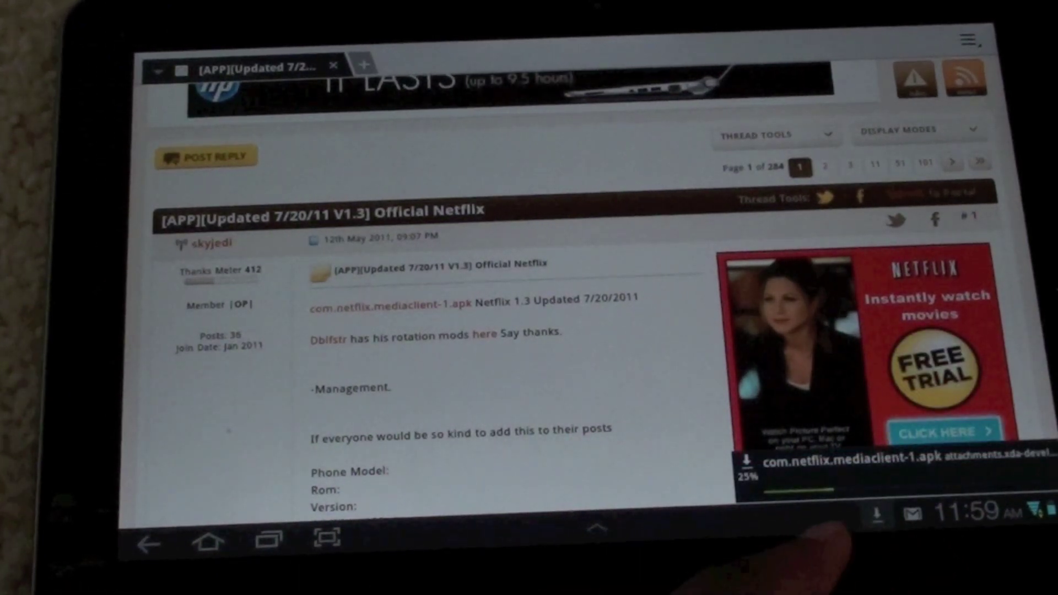
click(826, 459)
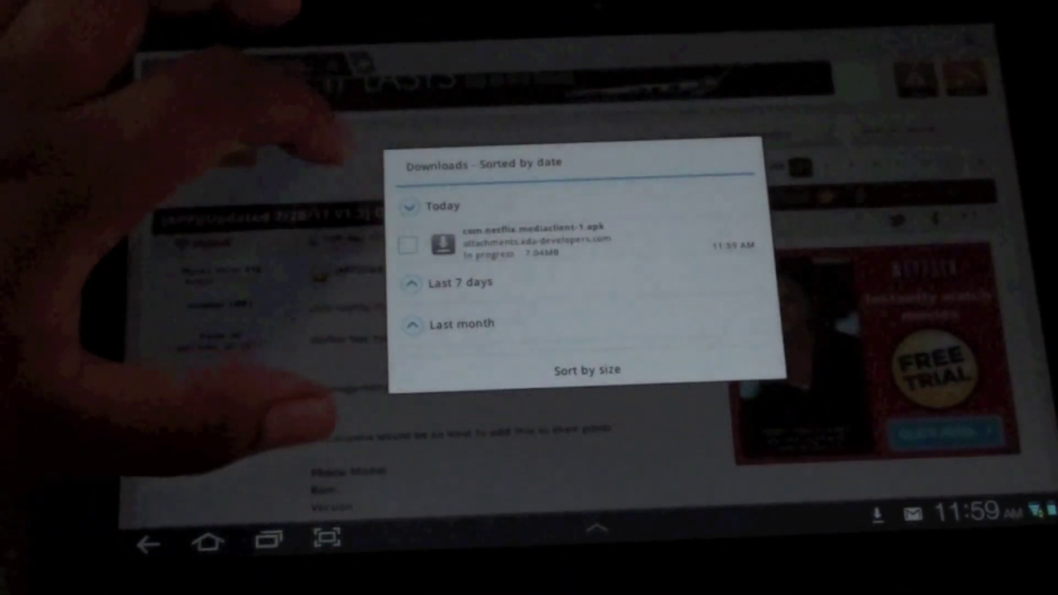
click(248, 396)
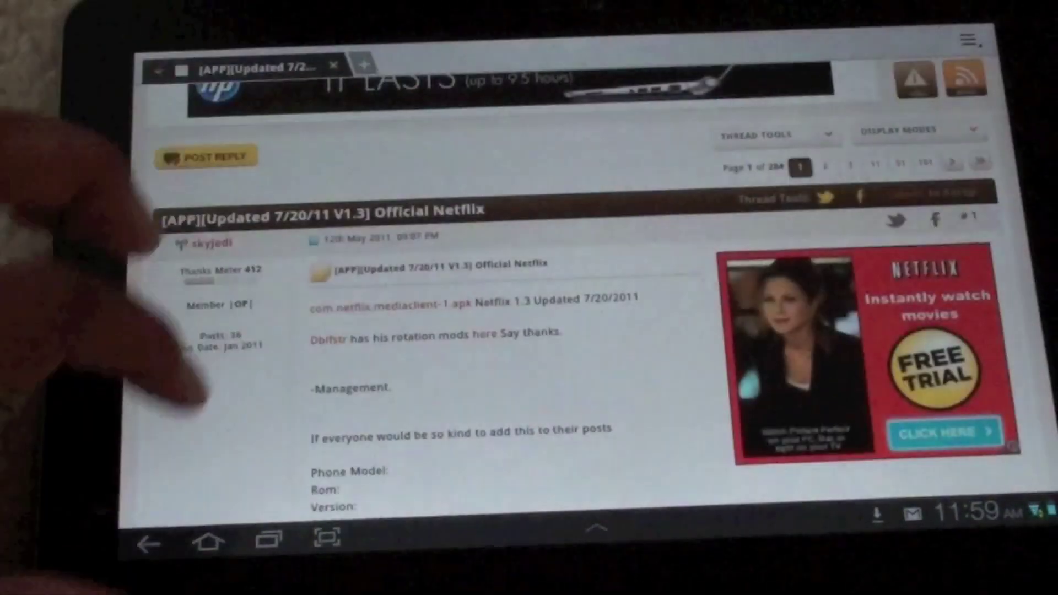
click(207, 542)
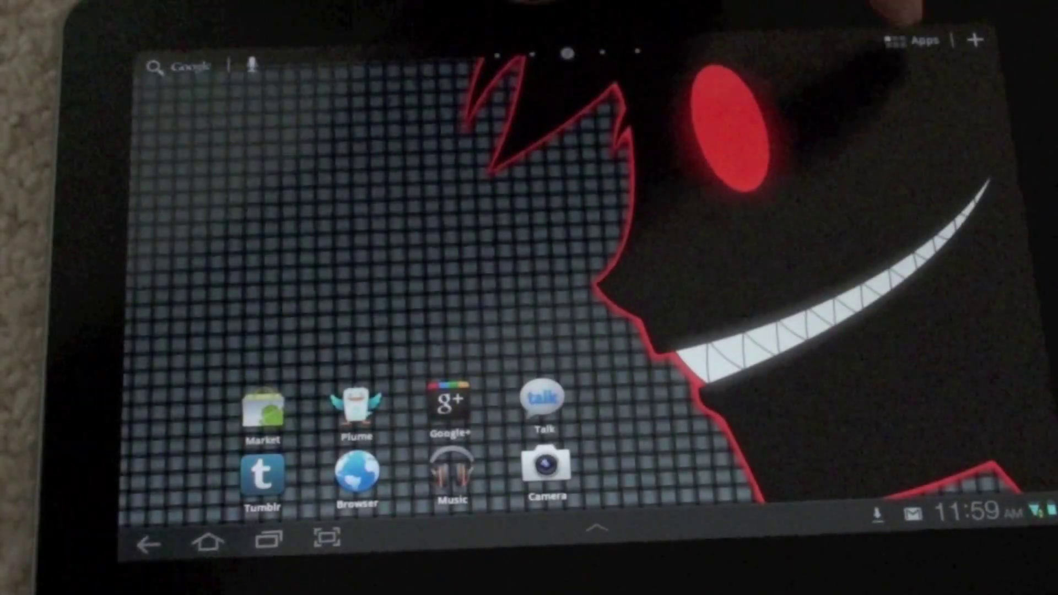
Install com.netflix.mediaclient.1.3 (Netflix 1.3.0, 7.04 M) from Astro via App Manager, then return home
click(909, 40)
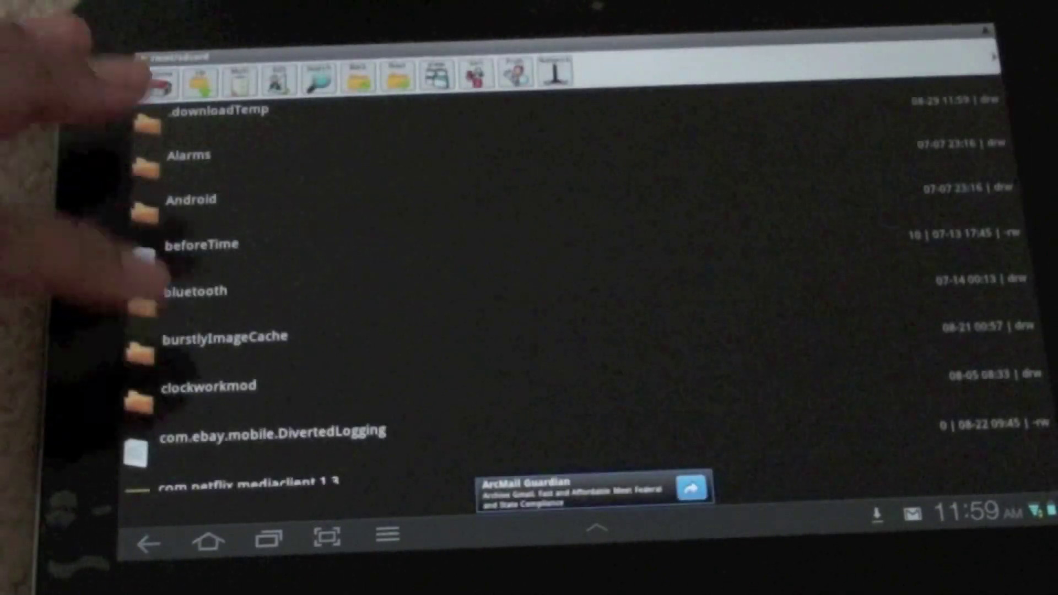
scroll(242, 252, down, 4)
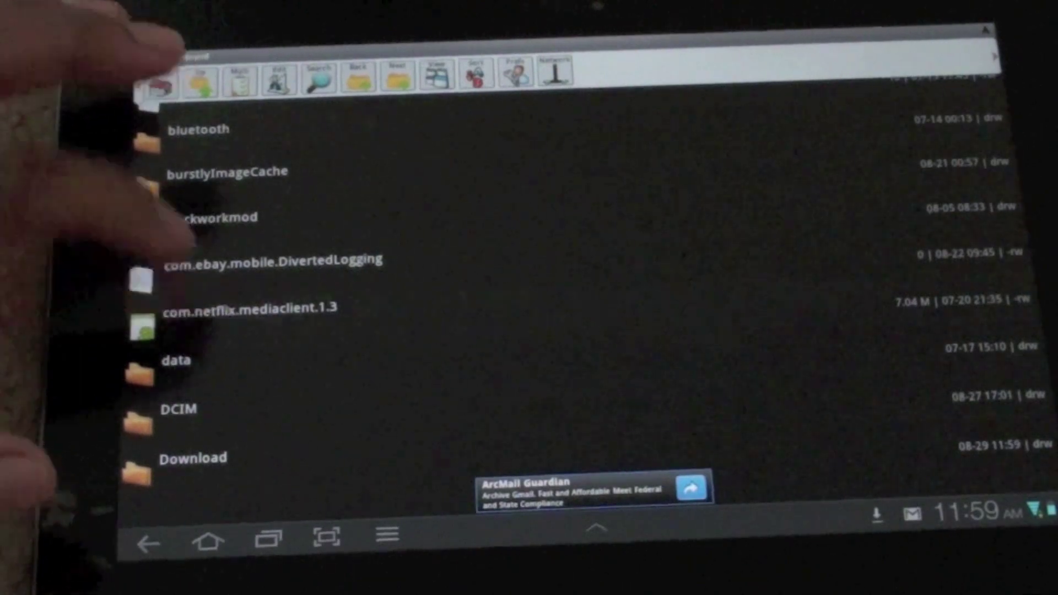
click(248, 308)
click(584, 298)
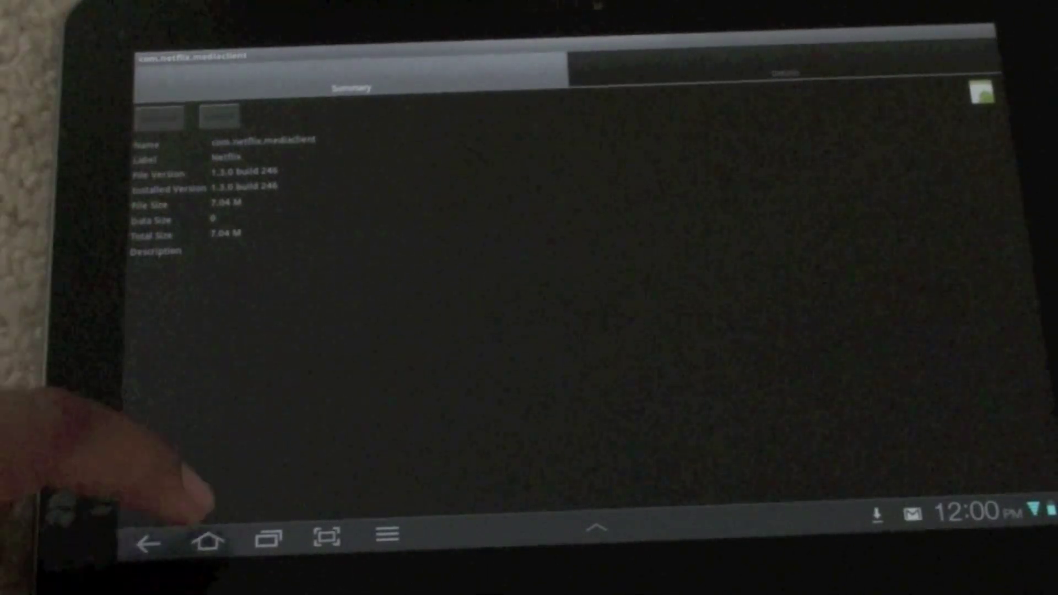
click(208, 541)
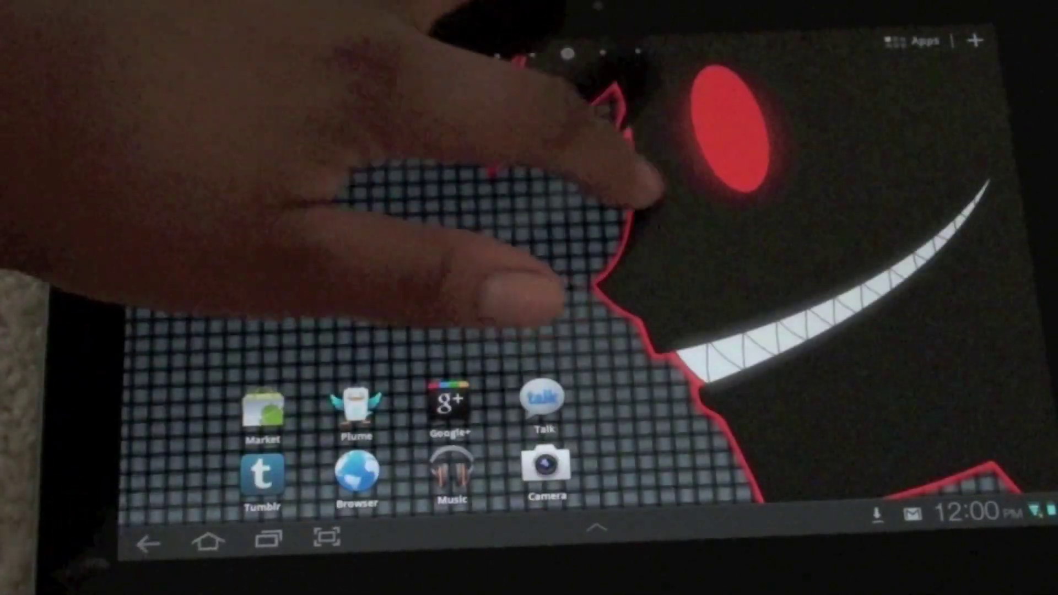
drag(636, 248, 166, 248)
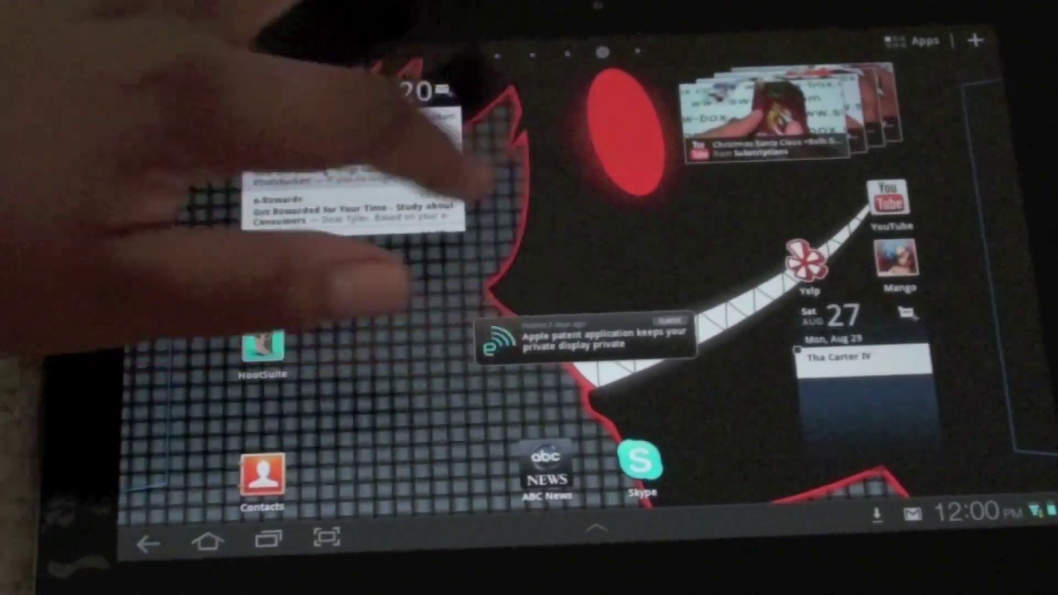
Launch Netflix, visit its Genres, Search, Queue and Home tabs, then back out to the home screen
drag(645, 248, 181, 248)
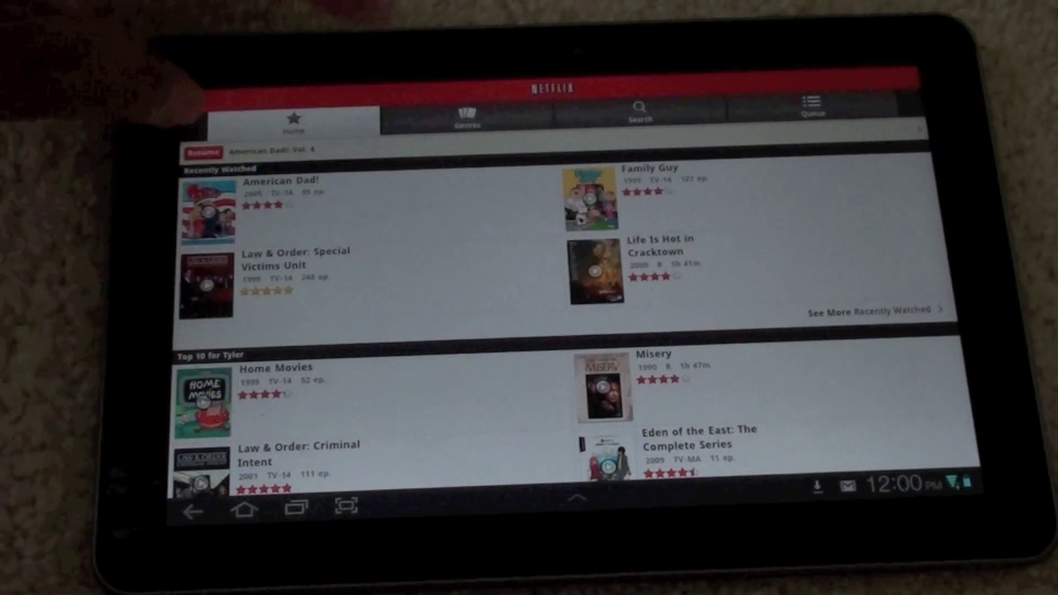
click(467, 115)
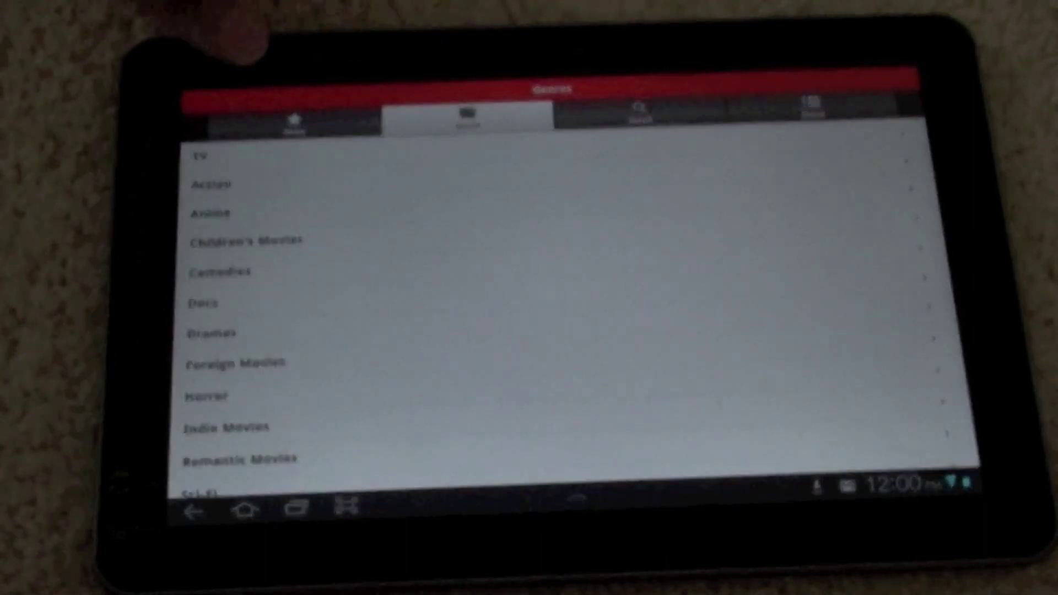
scroll(273, 293, down, 2)
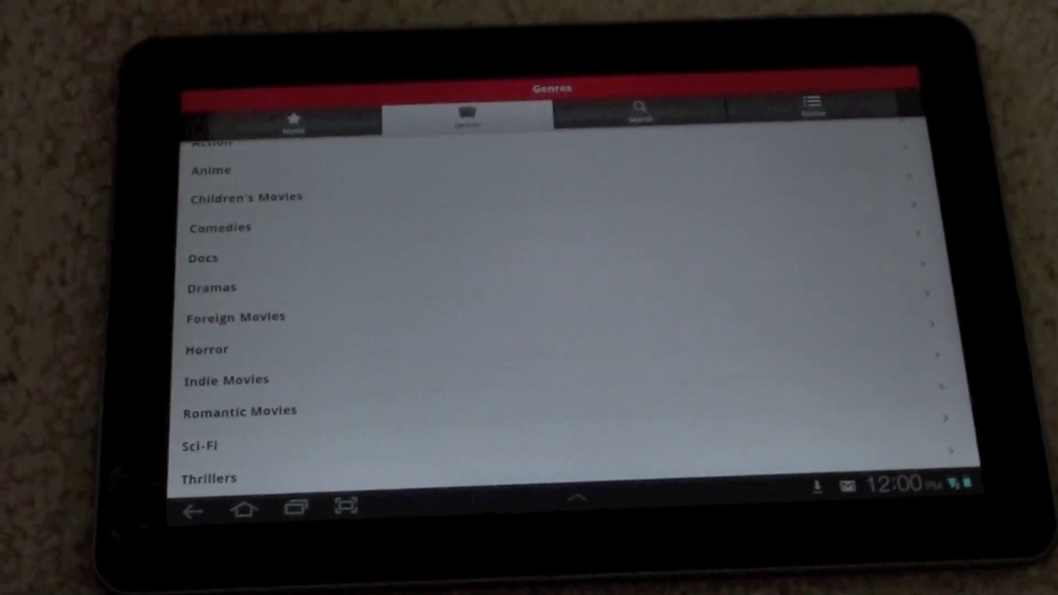
click(639, 112)
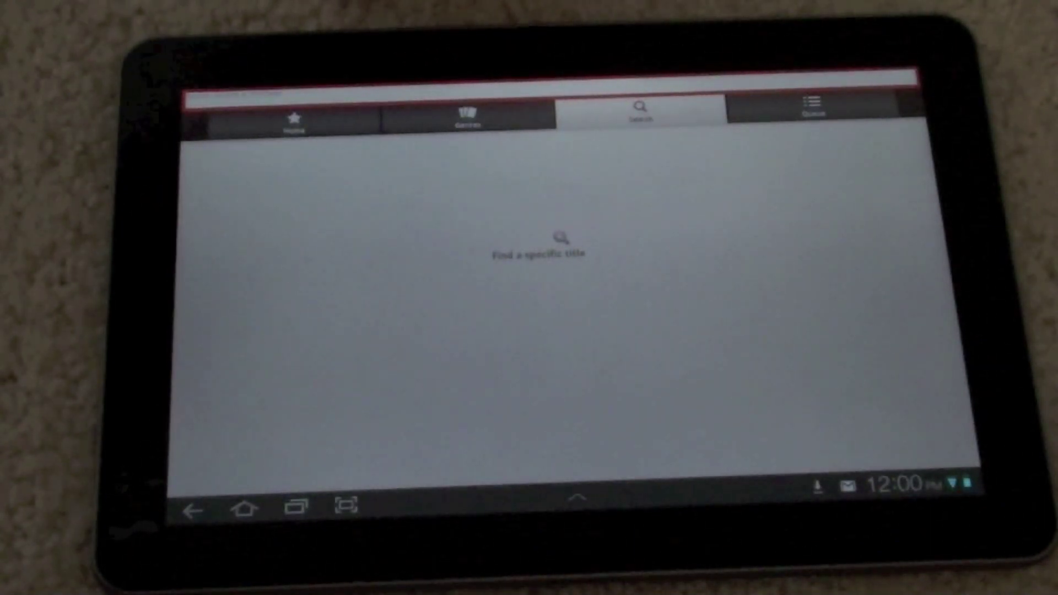
click(813, 108)
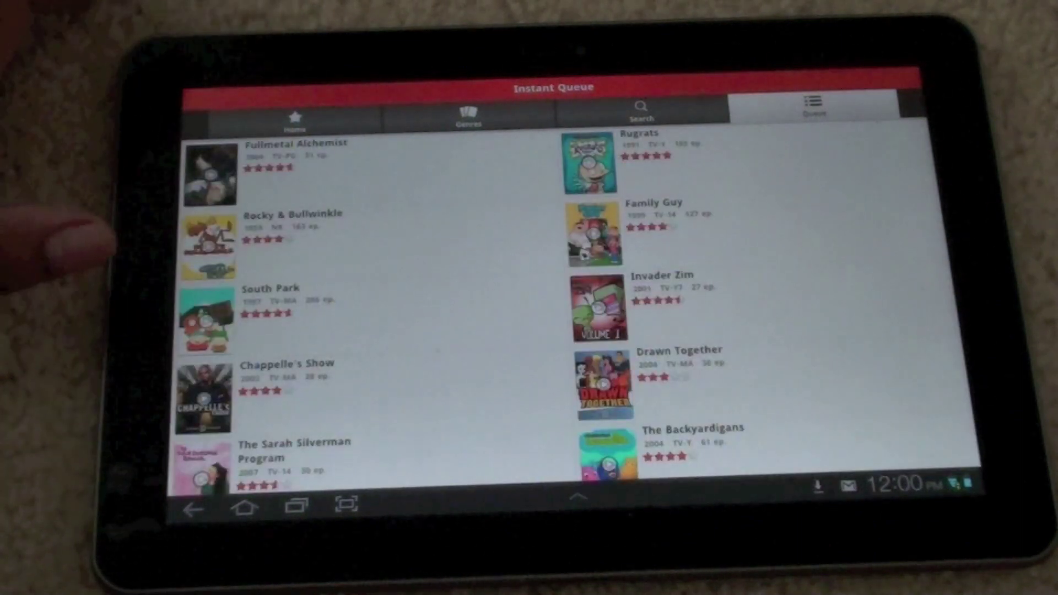
click(248, 120)
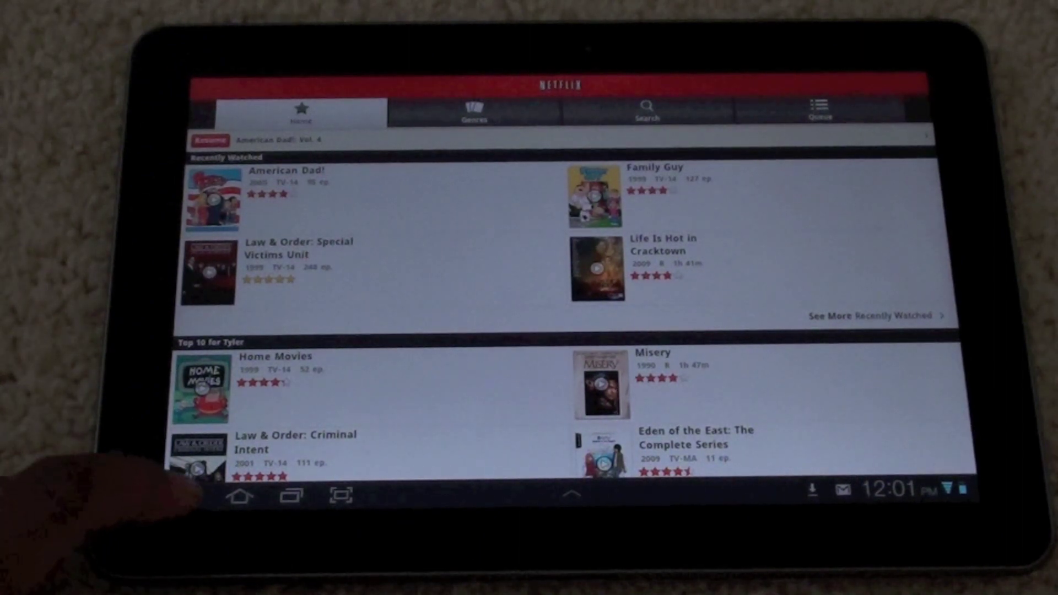
scroll(264, 348, down, 5)
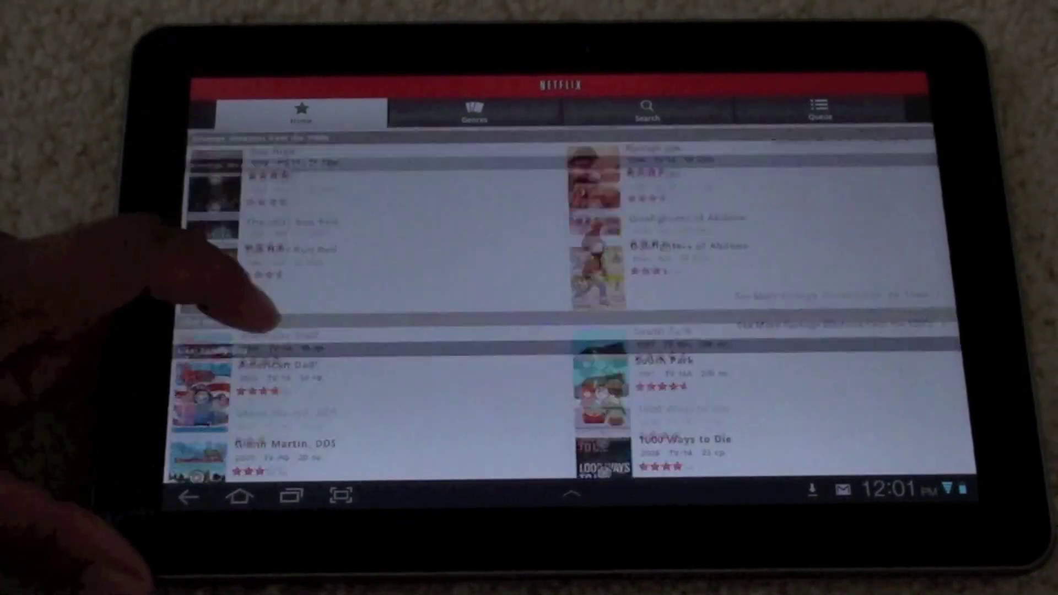
scroll(273, 318, down, 5)
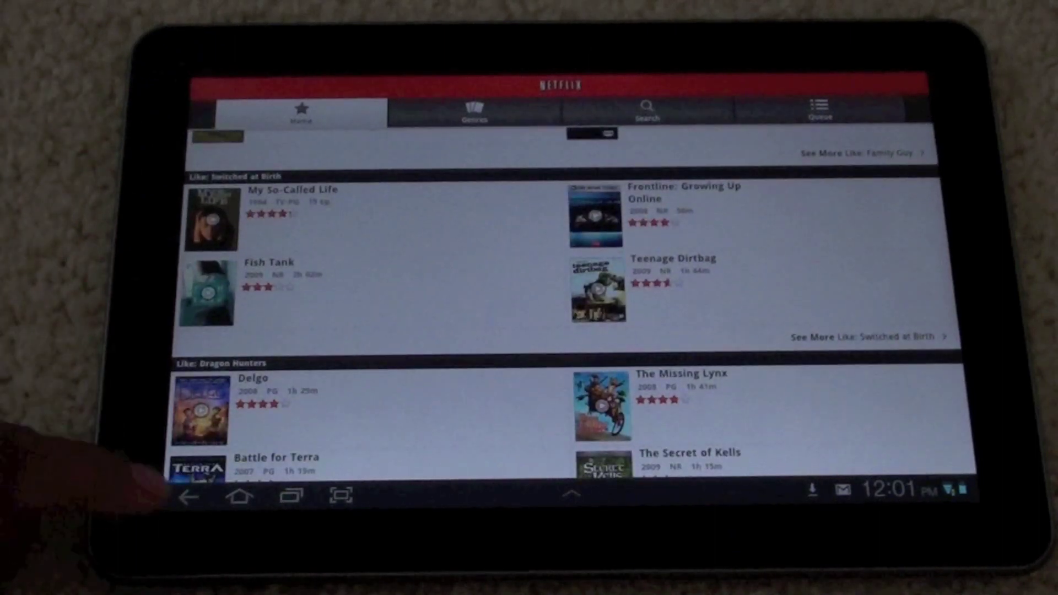
click(189, 496)
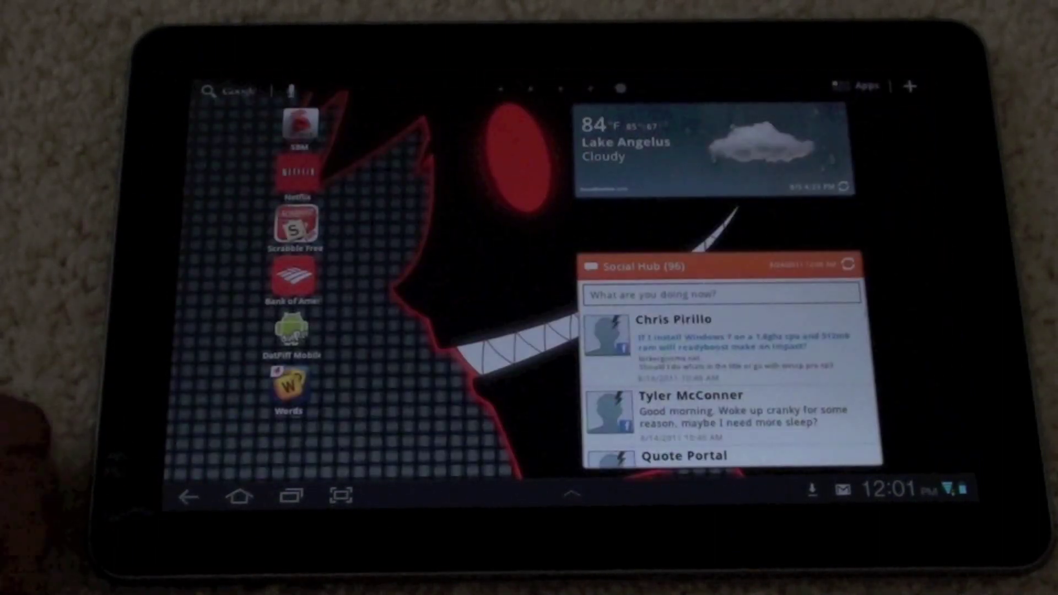
drag(207, 289, 579, 289)
drag(248, 248, 661, 232)
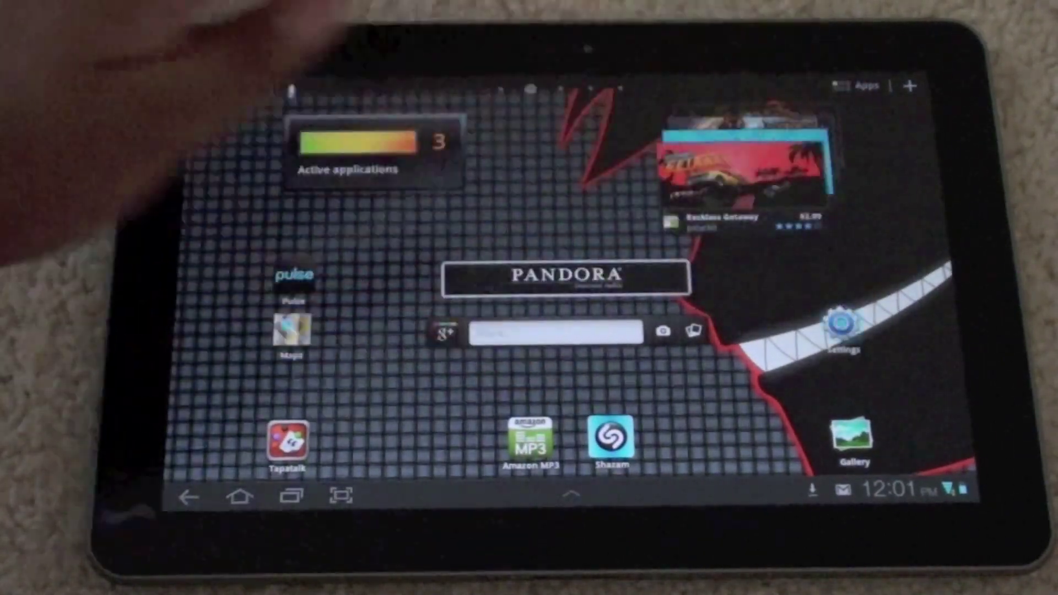
click(842, 326)
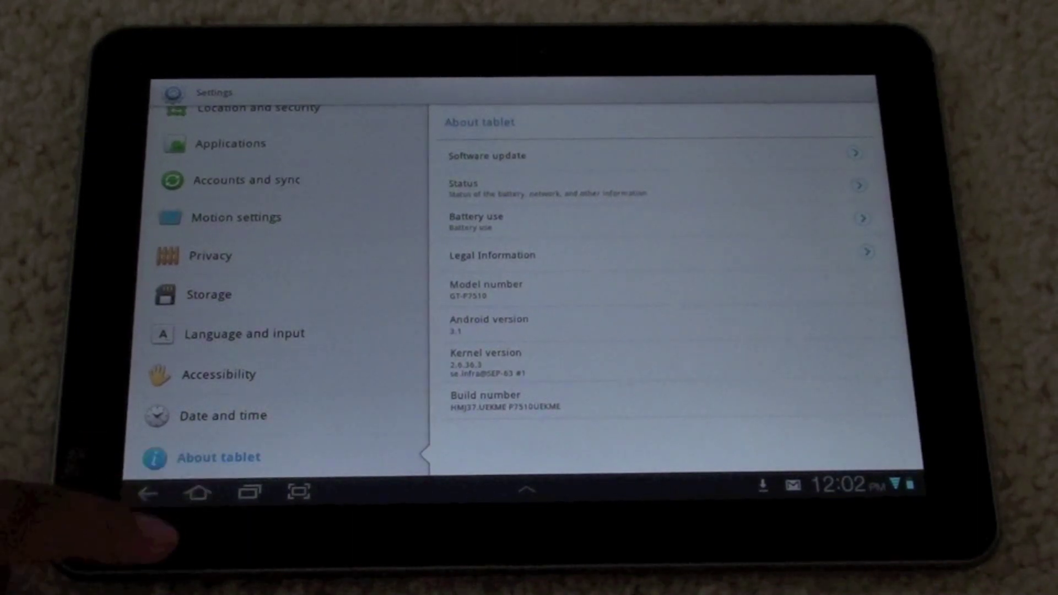
click(198, 494)
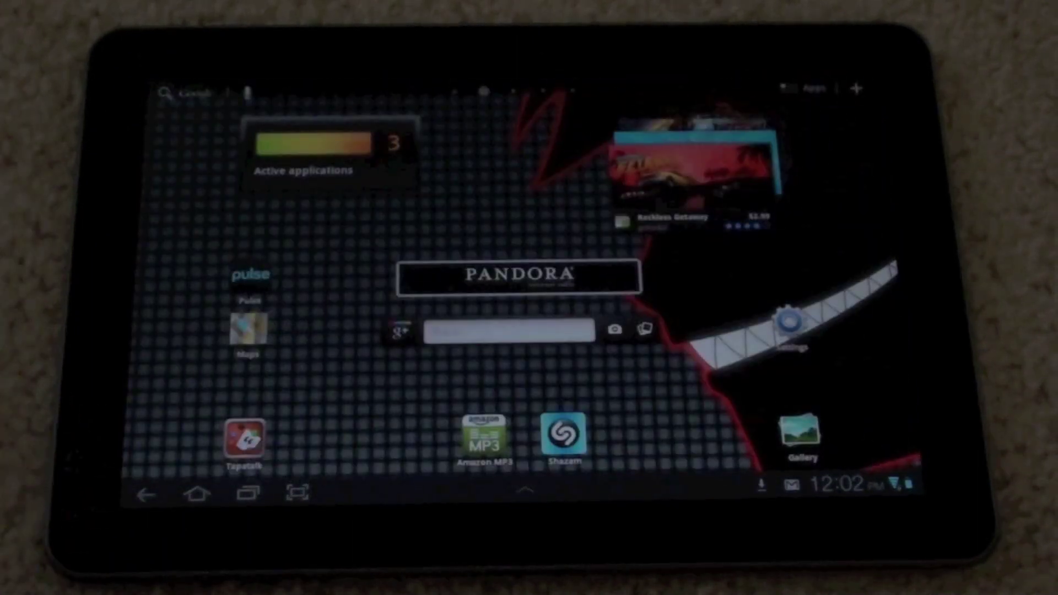